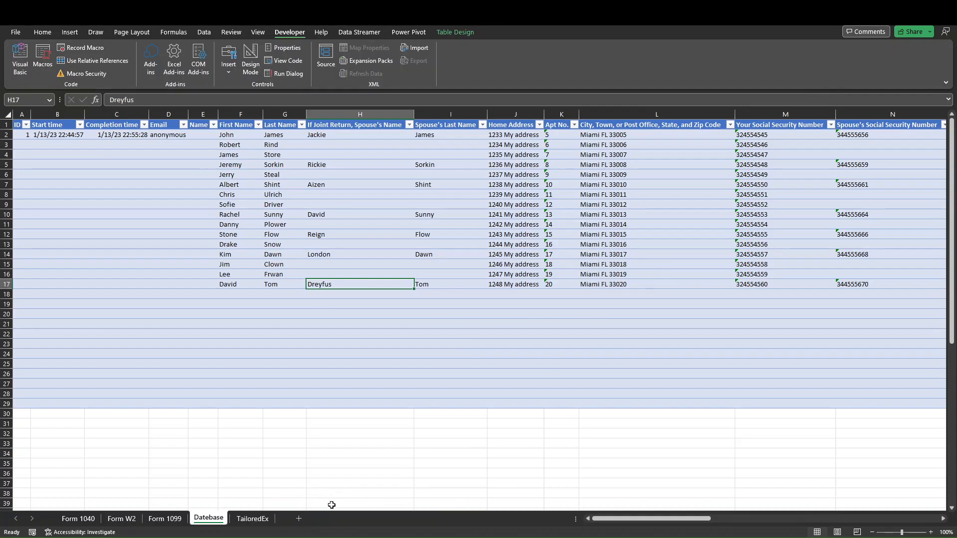
Switch to the browser's 1040 Form preview and toggle between the Computer and Mobile layouts.
mouse_move(375, 527)
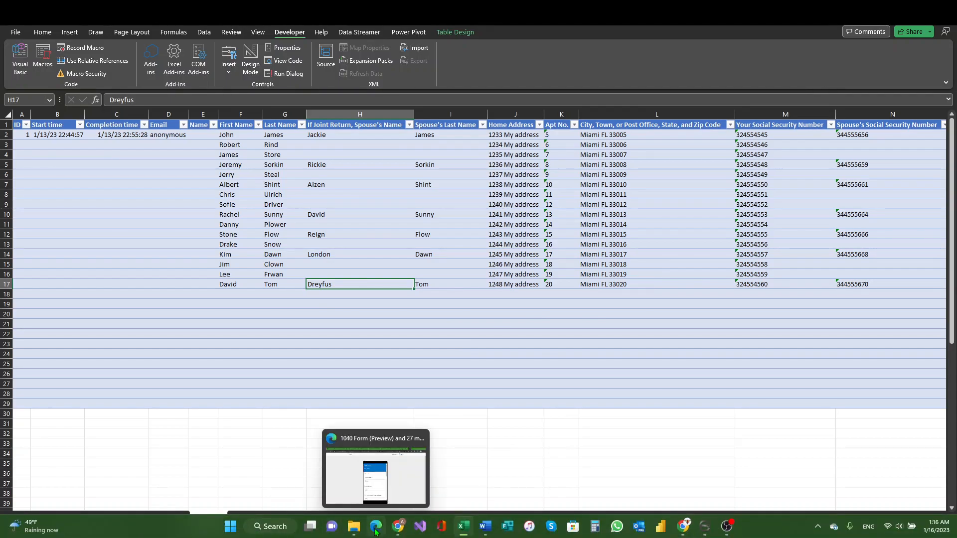
click(396, 431)
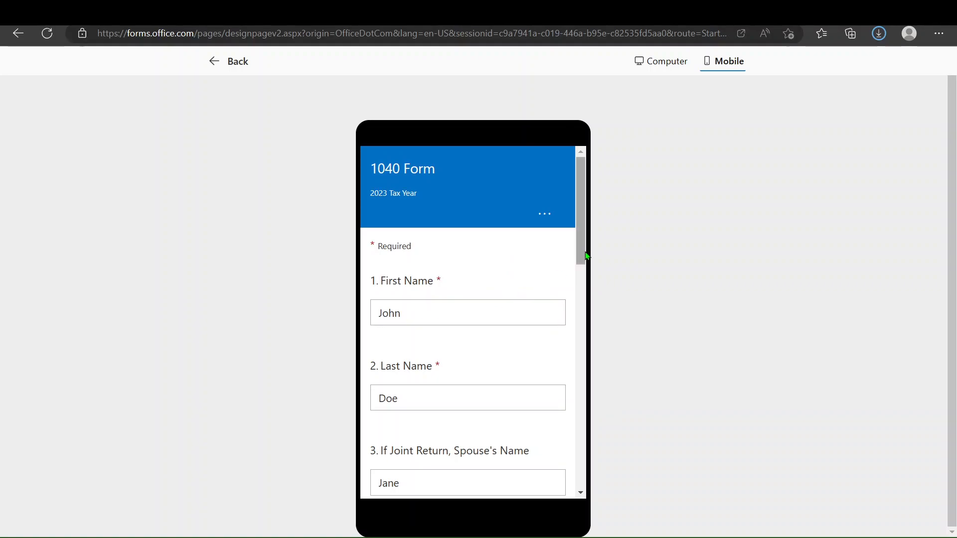
click(666, 66)
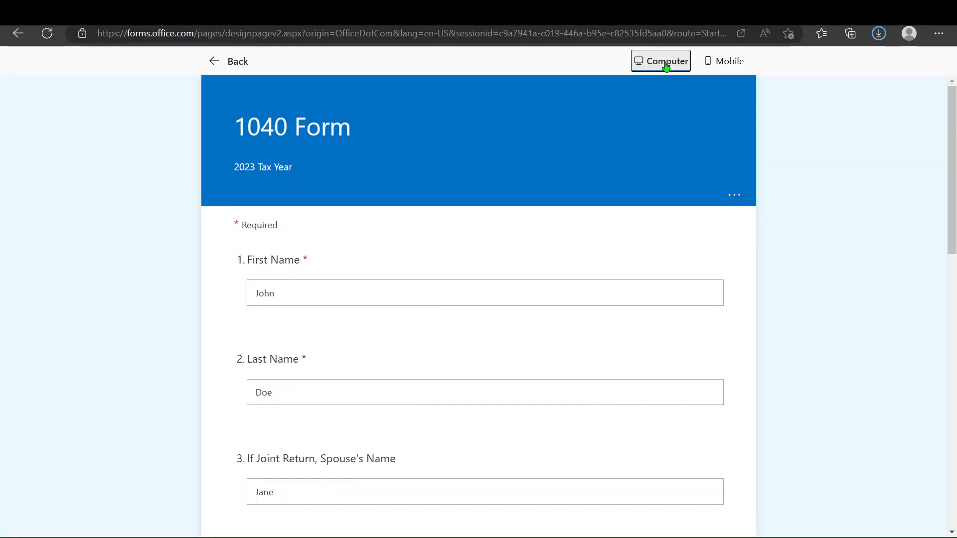
scroll(431, 266, down, 5)
scroll(431, 266, up, 7)
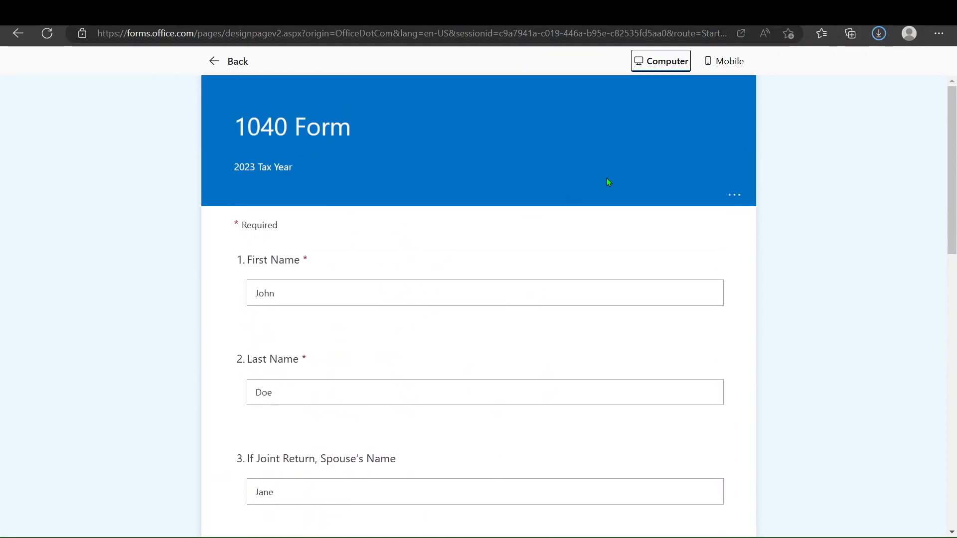
click(726, 62)
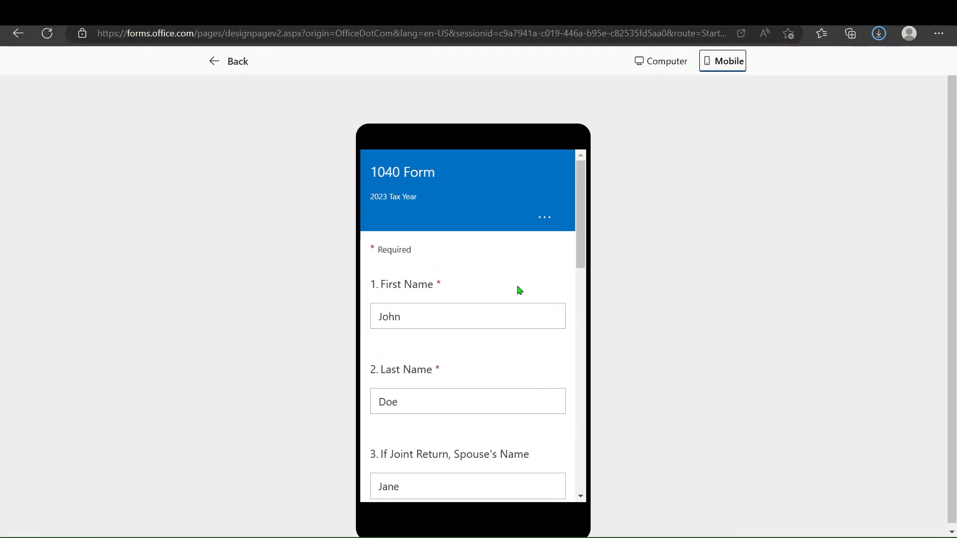
Scroll through the filled first page of the mobile form preview and advance to the next page.
scroll(488, 296, down, 3)
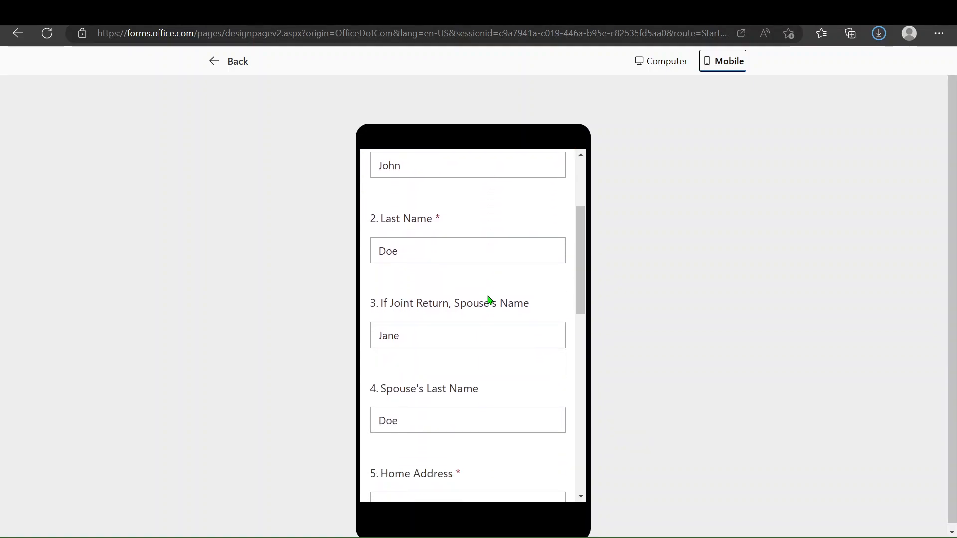
scroll(488, 296, up, 1)
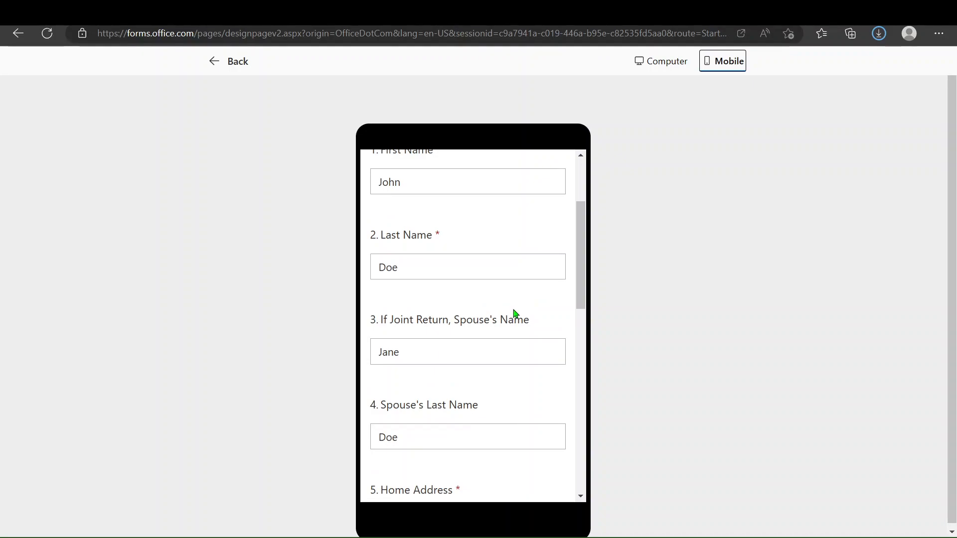
scroll(508, 307, up, 1)
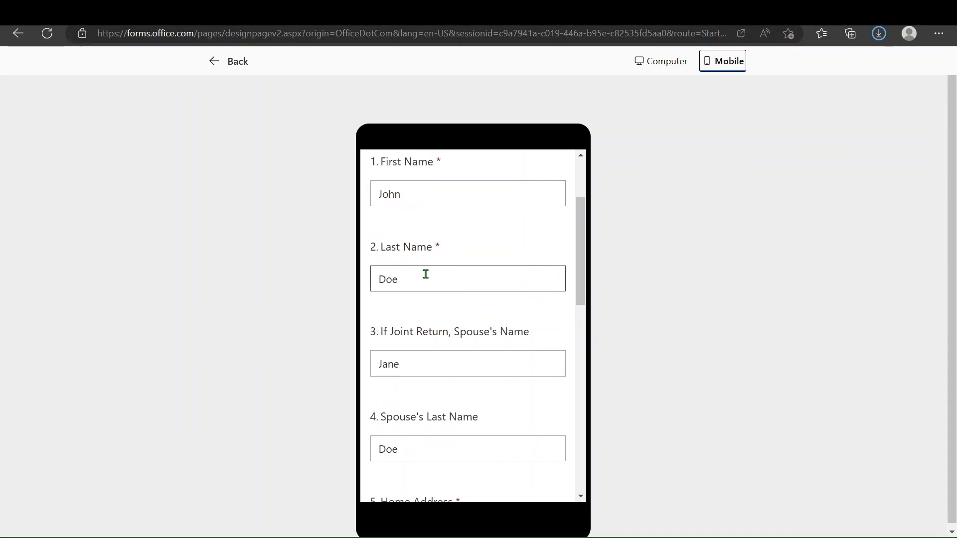
scroll(425, 273, down, 2)
scroll(414, 334, down, 3)
scroll(433, 320, down, 1)
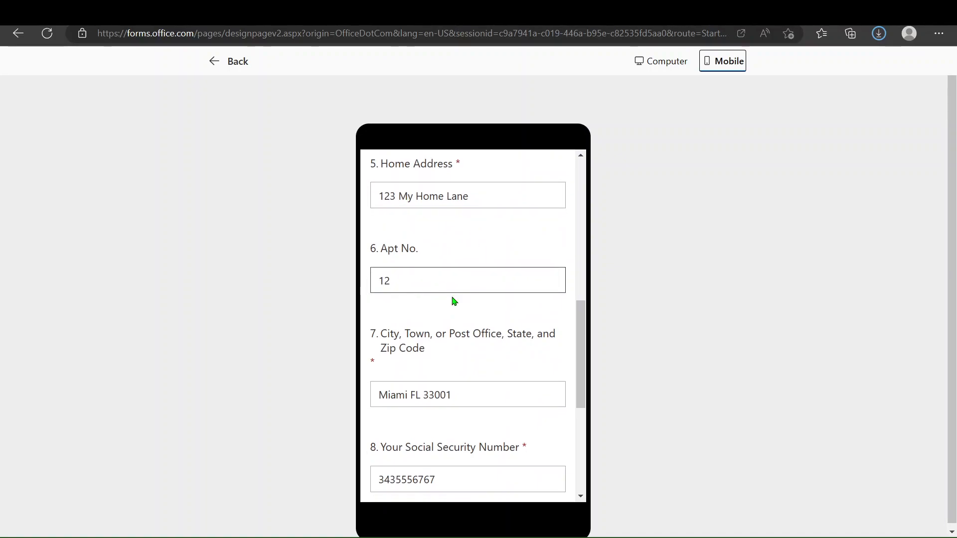
scroll(452, 297, down, 3)
scroll(439, 324, down, 1)
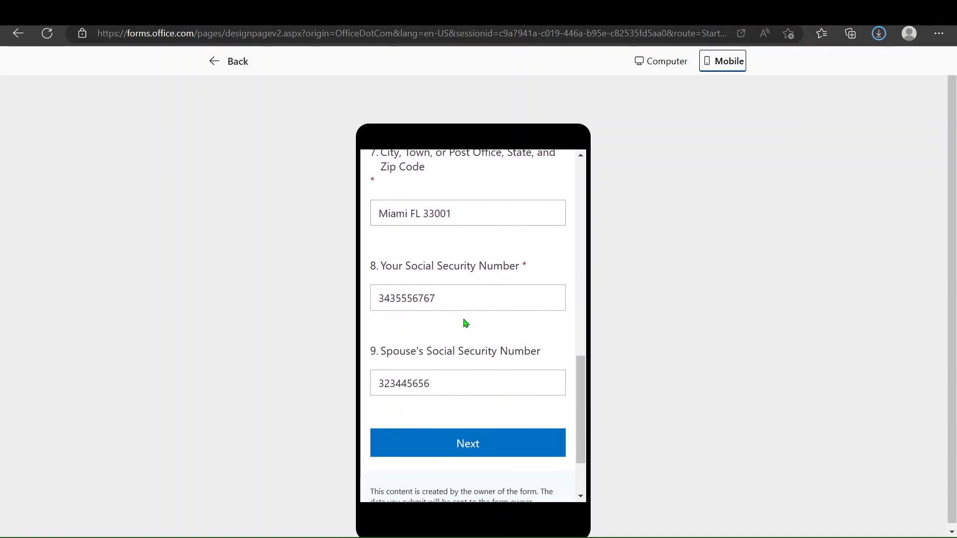
scroll(491, 404, down, 1)
click(478, 419)
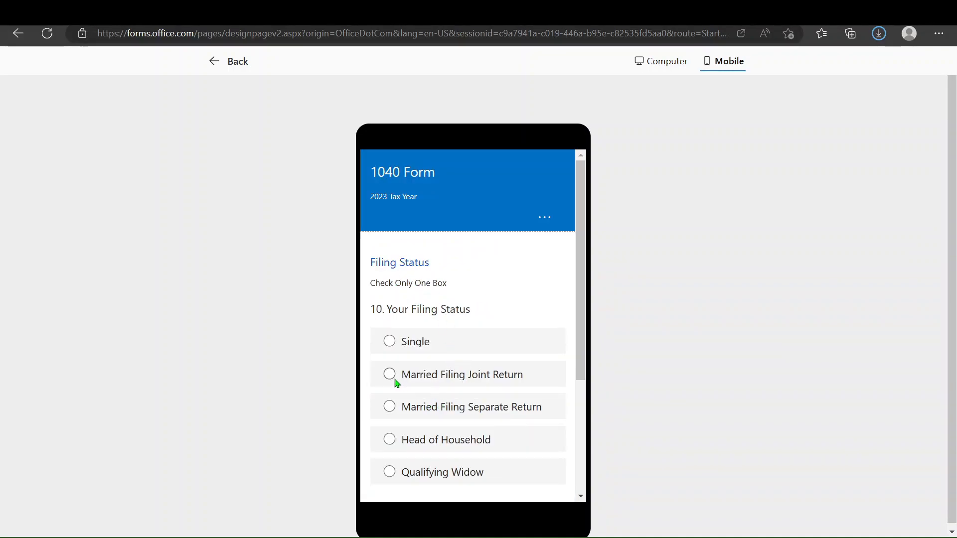
Choose Married Filing Joint Return as the filing status and continue to the next page.
click(389, 375)
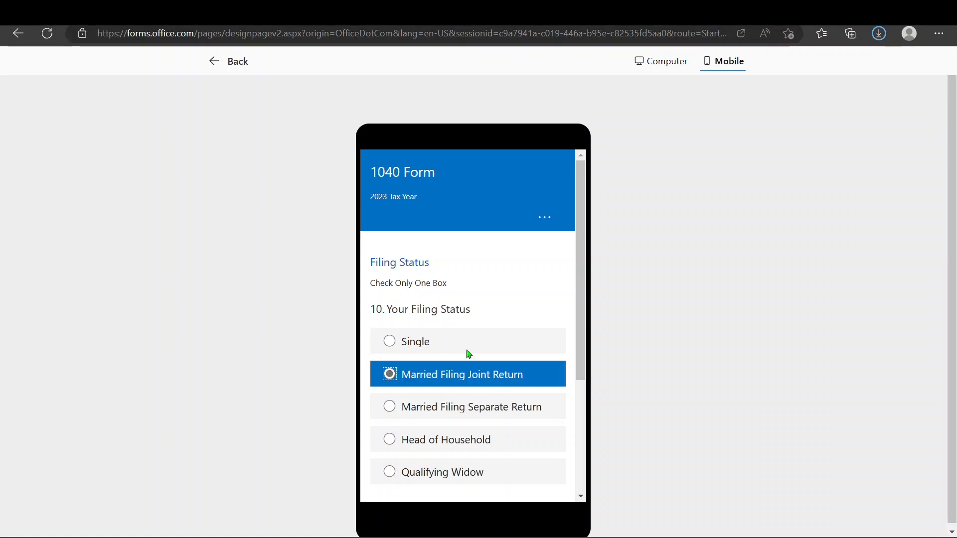
scroll(504, 334, down, 5)
click(521, 395)
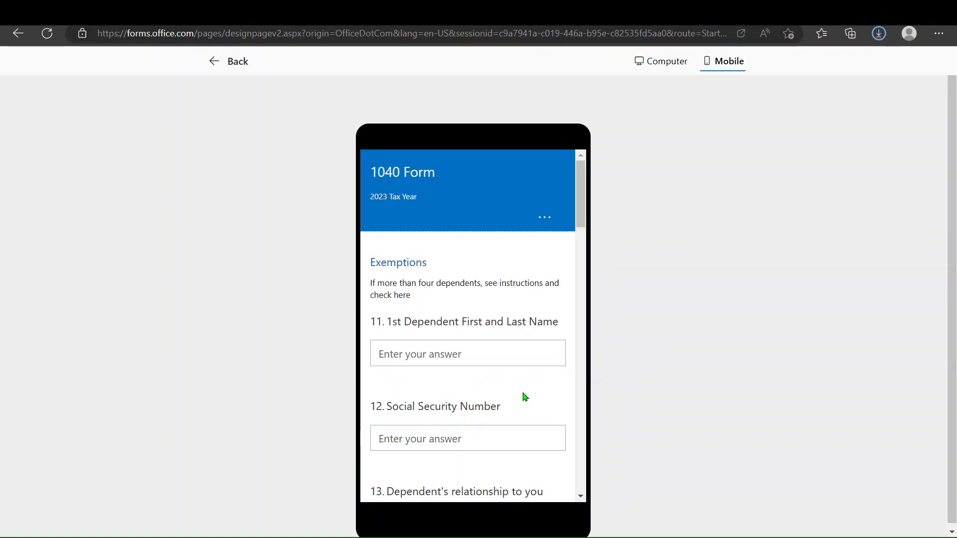
Scroll through the dependents' exemption entries and submit the form response.
scroll(467, 344, down, 3)
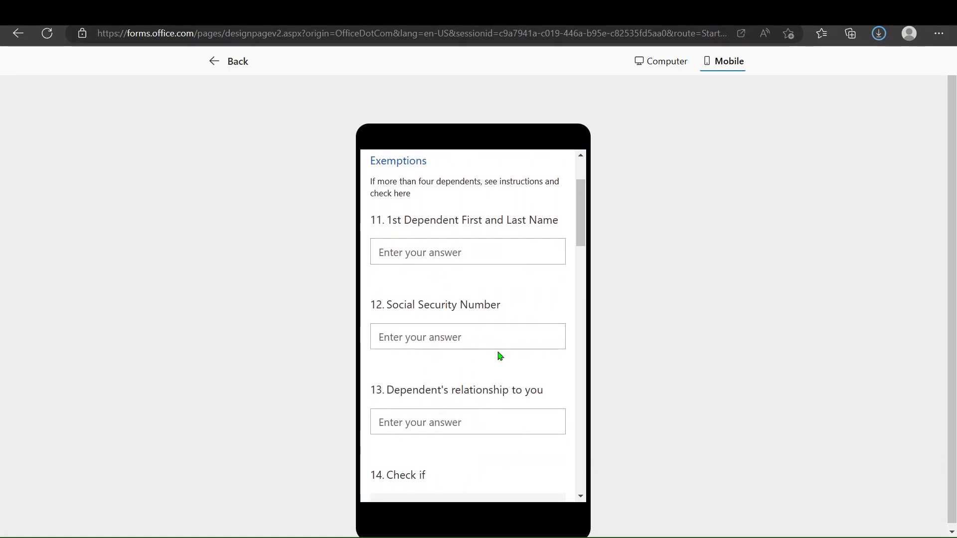
scroll(500, 356, down, 3)
scroll(500, 356, up, 5)
scroll(500, 356, down, 2)
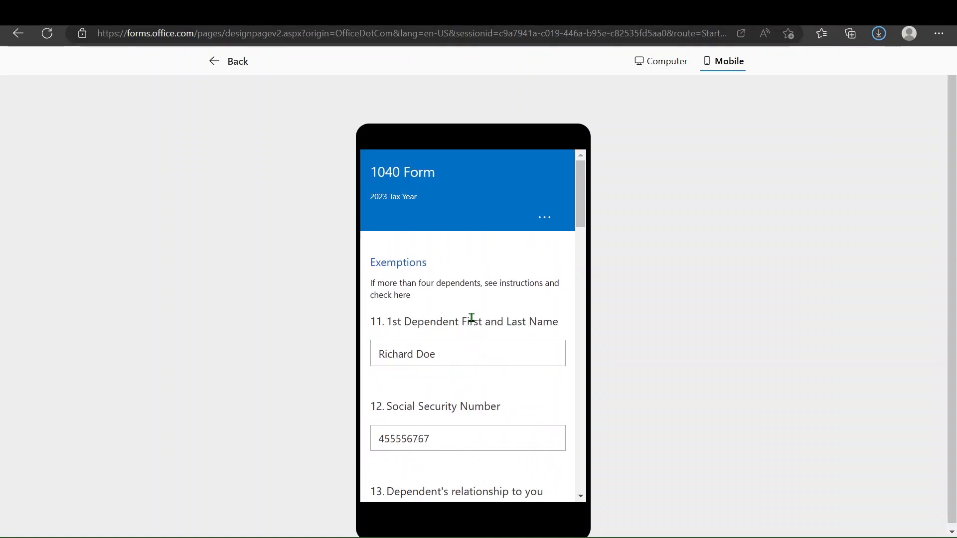
scroll(471, 318, down, 1)
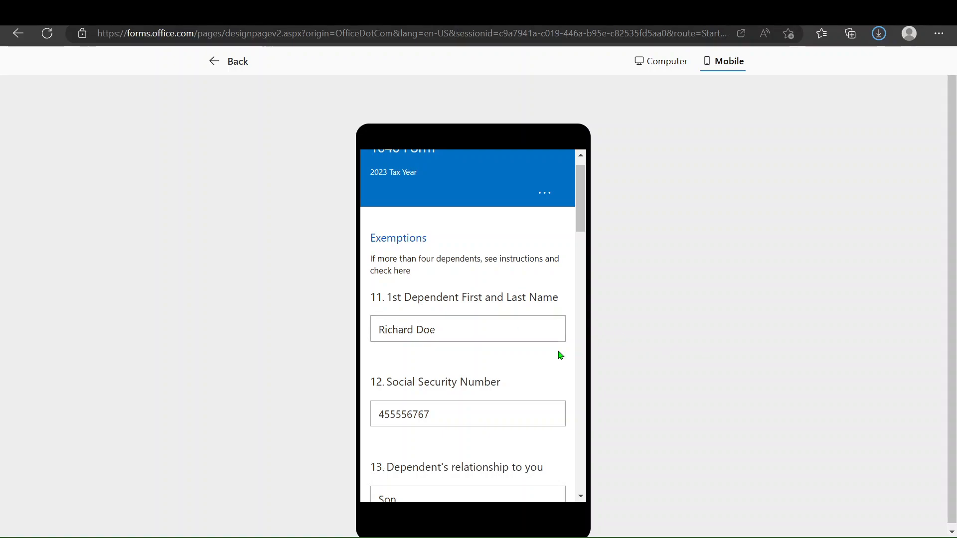
scroll(396, 328, down, 2)
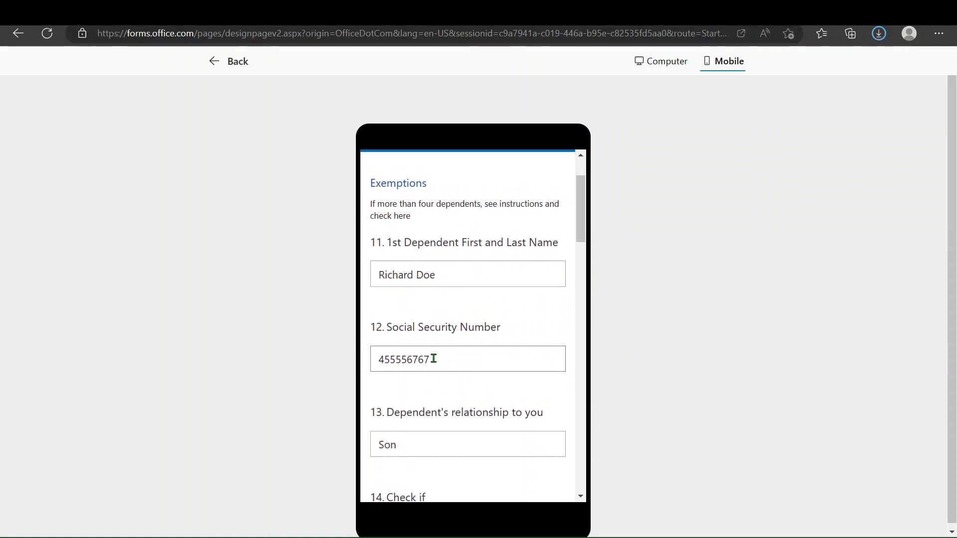
scroll(441, 349, down, 3)
scroll(423, 376, down, 1)
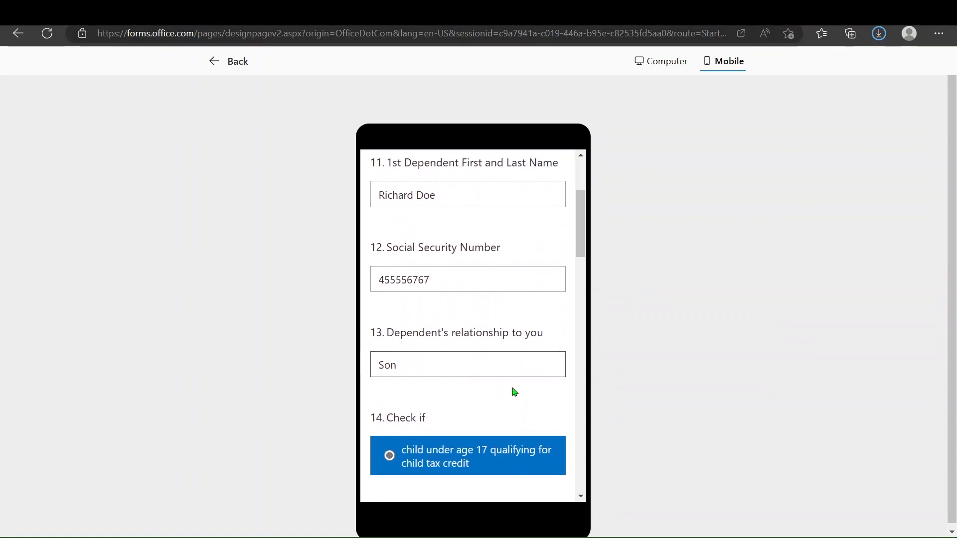
scroll(502, 392, down, 5)
scroll(483, 334, down, 2)
scroll(423, 337, down, 4)
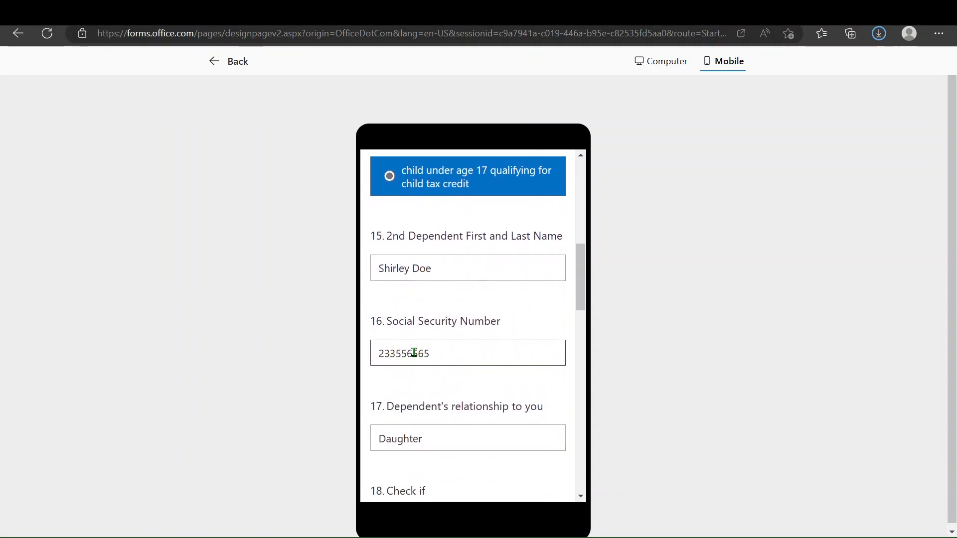
scroll(387, 324, down, 4)
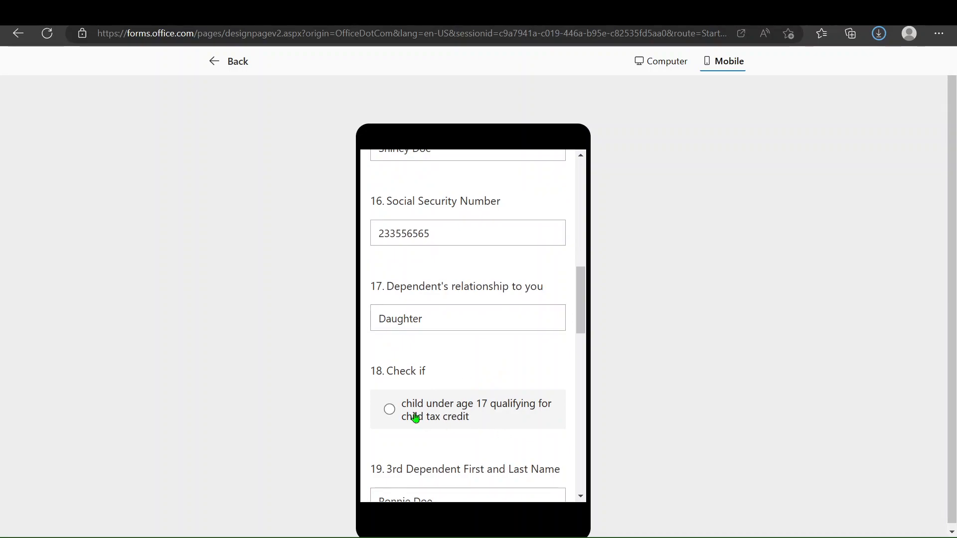
scroll(424, 422, down, 1)
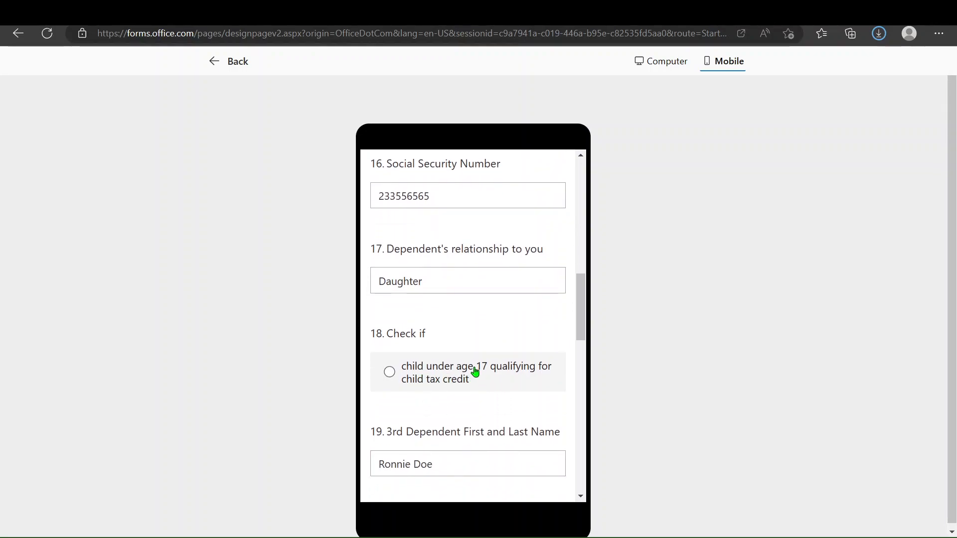
scroll(474, 364, down, 5)
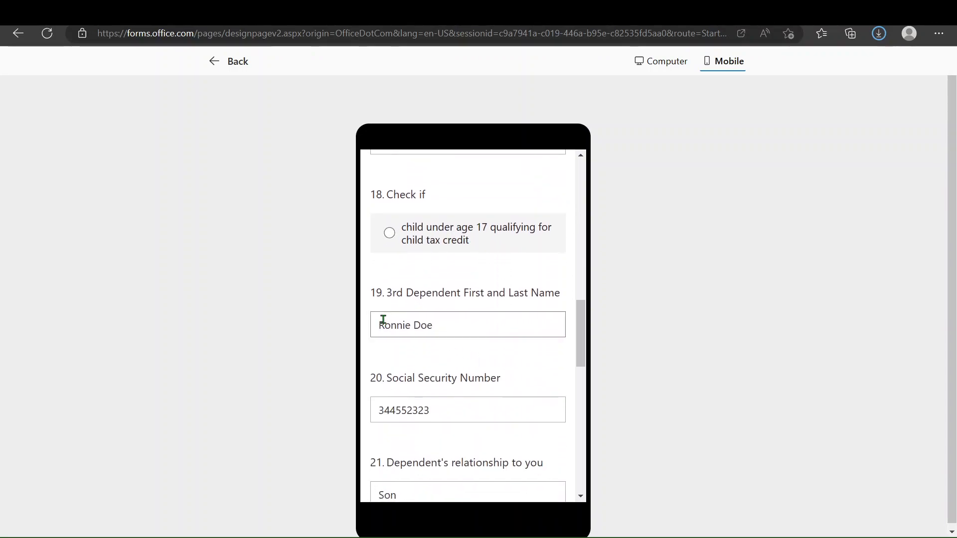
scroll(399, 324, down, 3)
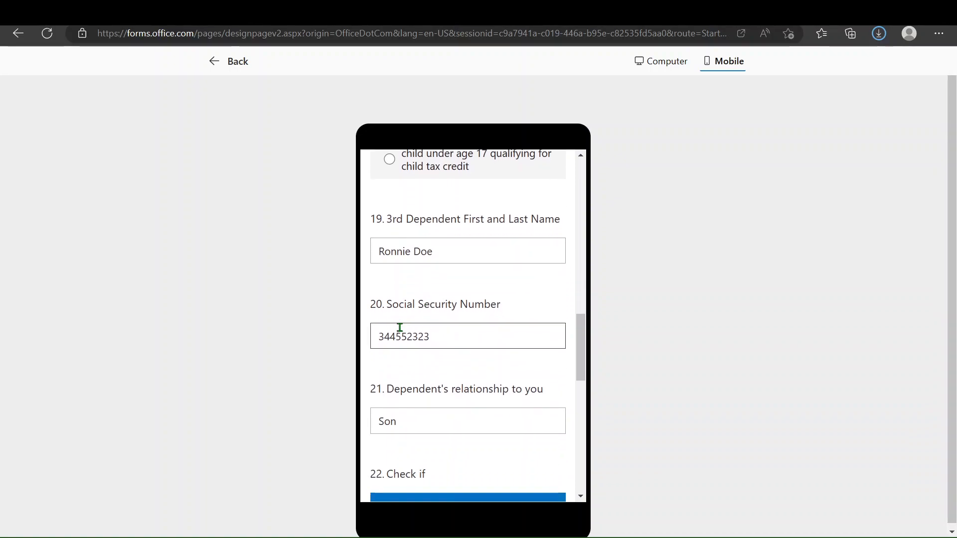
scroll(391, 366, down, 4)
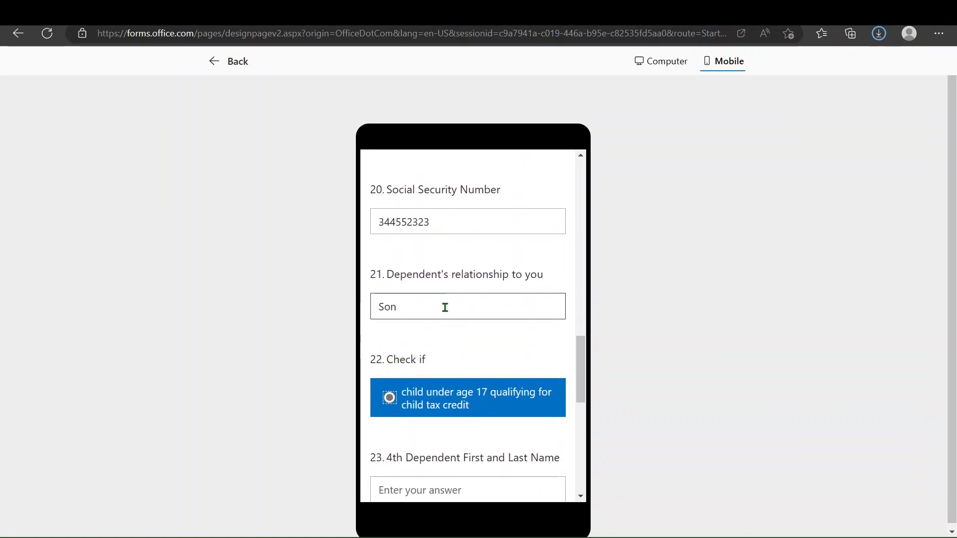
scroll(406, 324, down, 3)
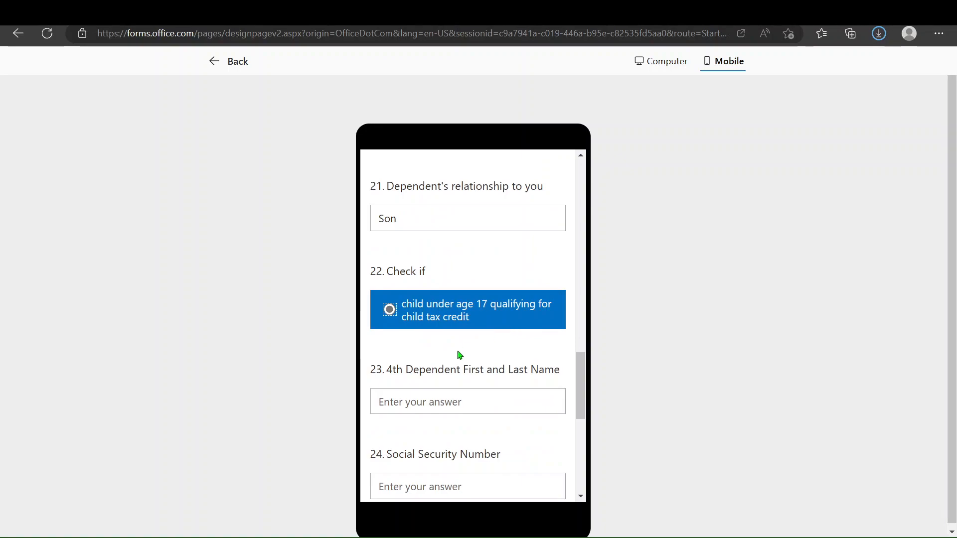
scroll(458, 354, down, 3)
scroll(457, 354, down, 2)
scroll(453, 314, down, 3)
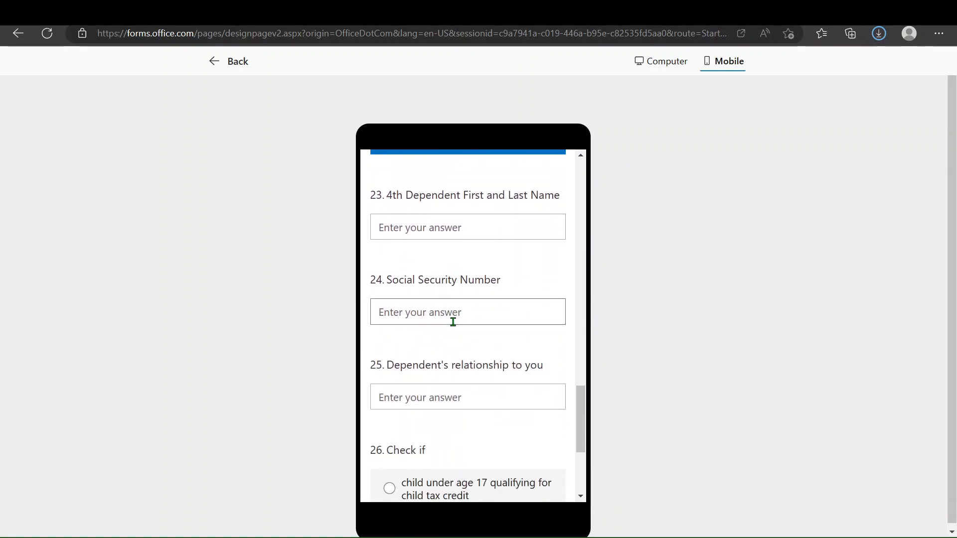
scroll(453, 323, up, 3)
scroll(453, 322, down, 5)
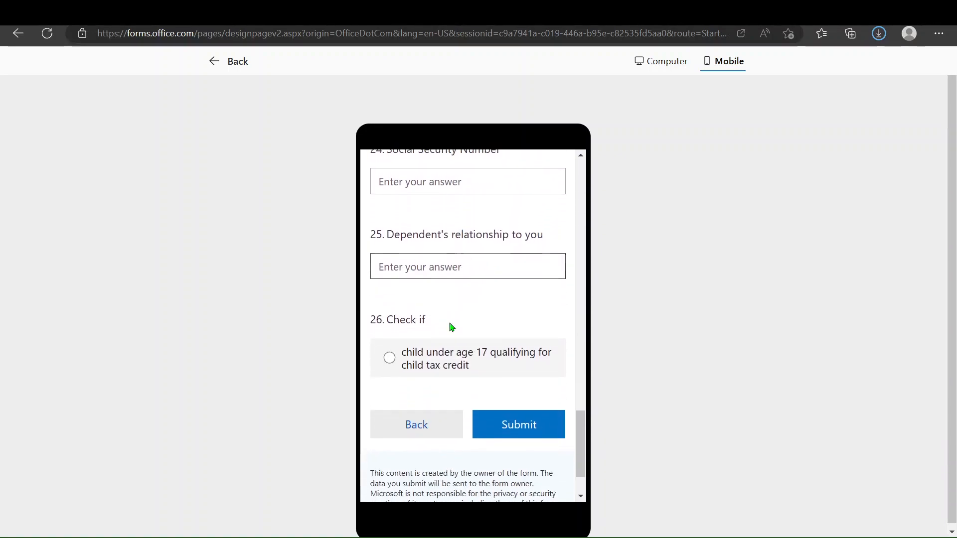
click(521, 408)
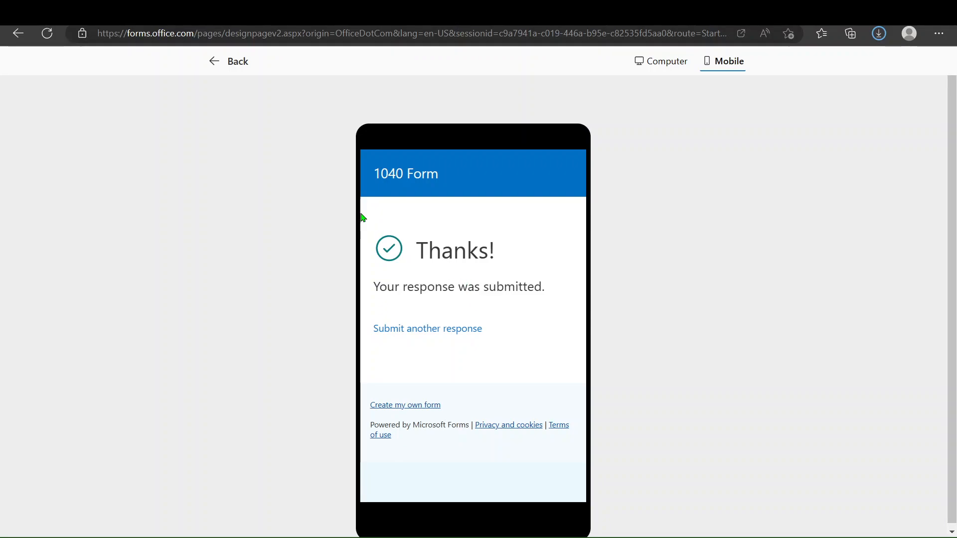
Return to the form editor and open the Responses summary.
click(234, 65)
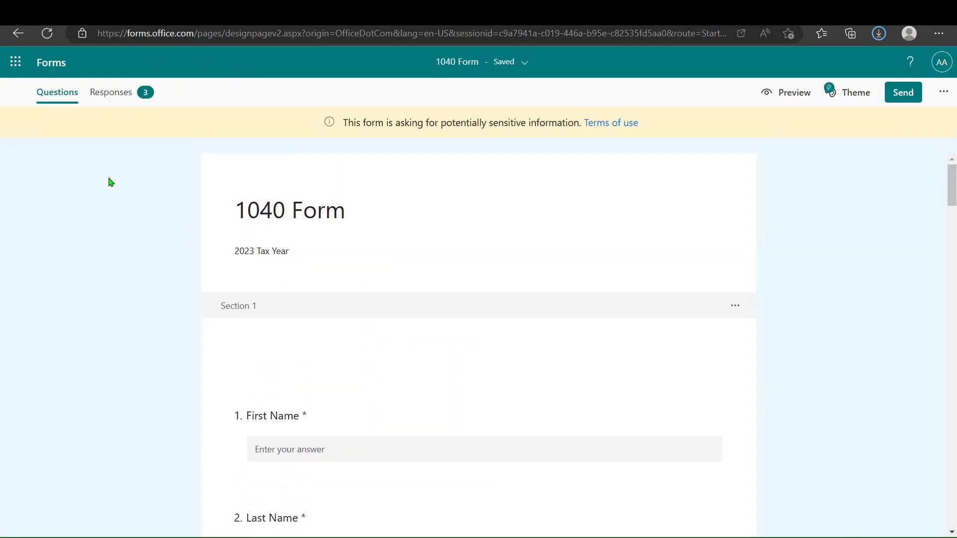
click(111, 95)
scroll(448, 326, down, 4)
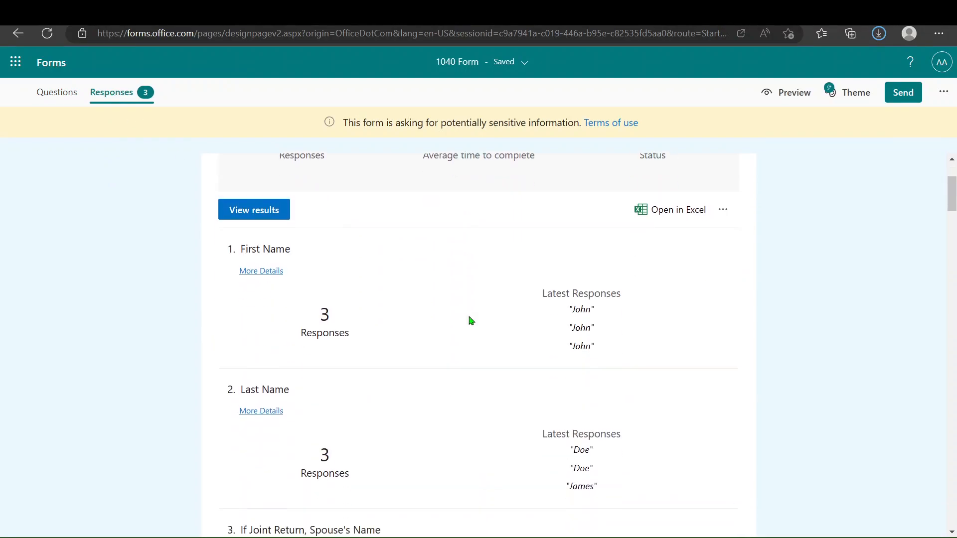
scroll(414, 339, down, 1)
scroll(423, 369, up, 2)
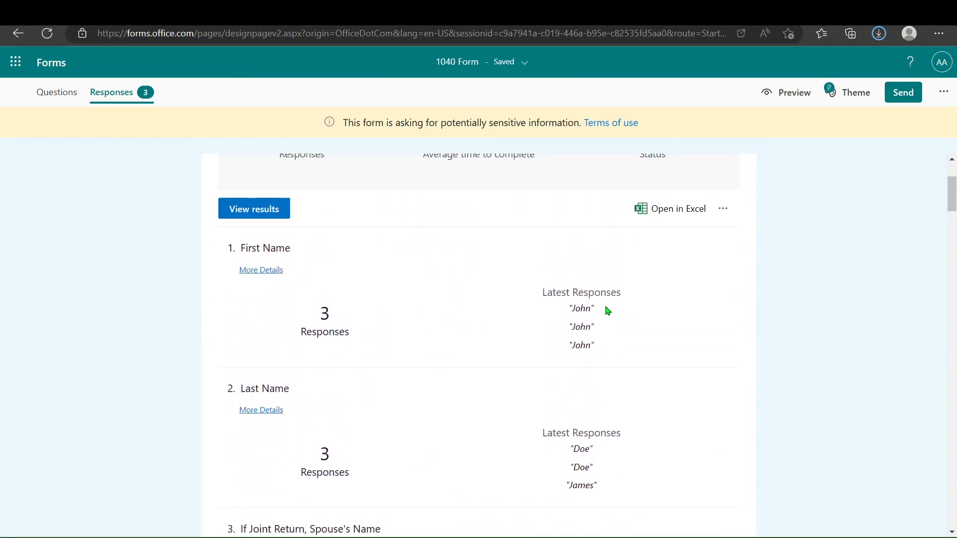
scroll(609, 309, up, 2)
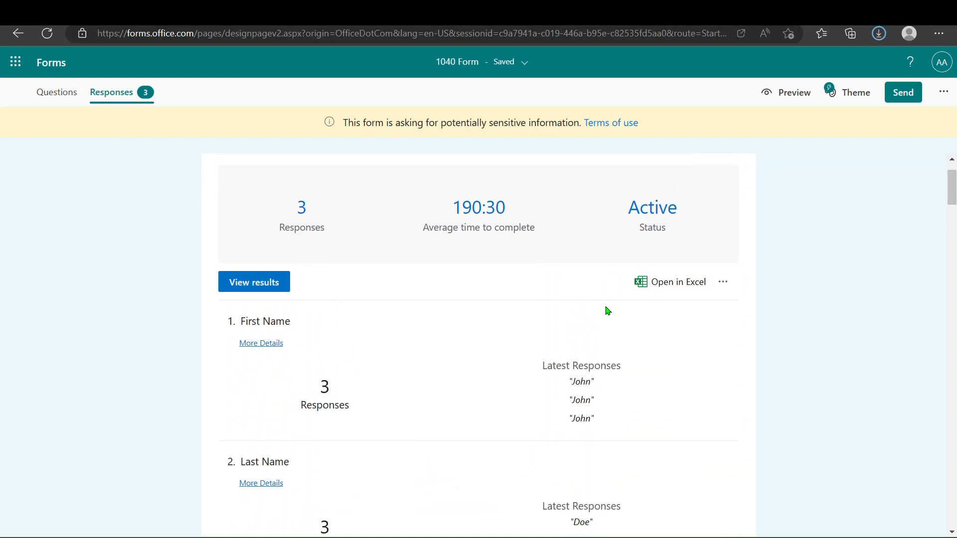
Export the responses with Open in Excel, then switch back to the Excel workbook.
click(676, 289)
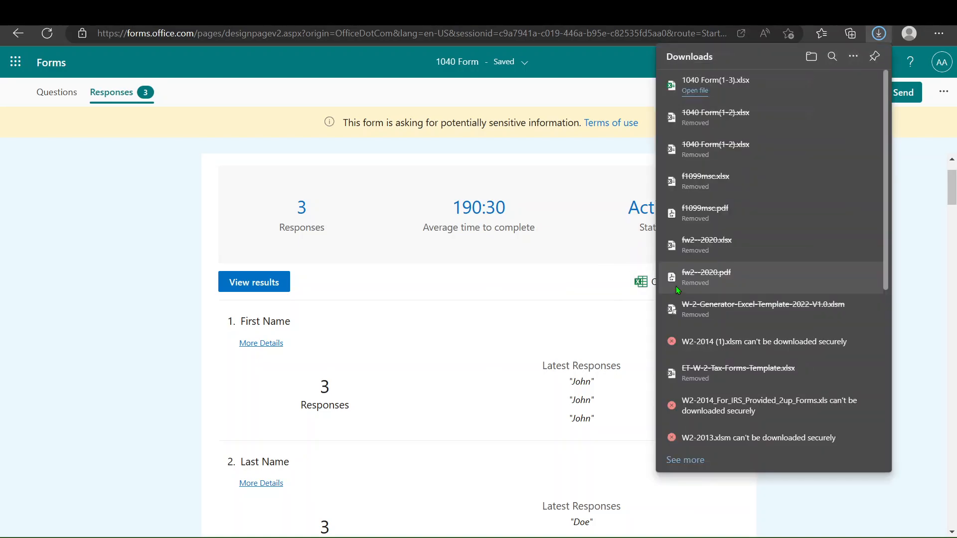
click(628, 245)
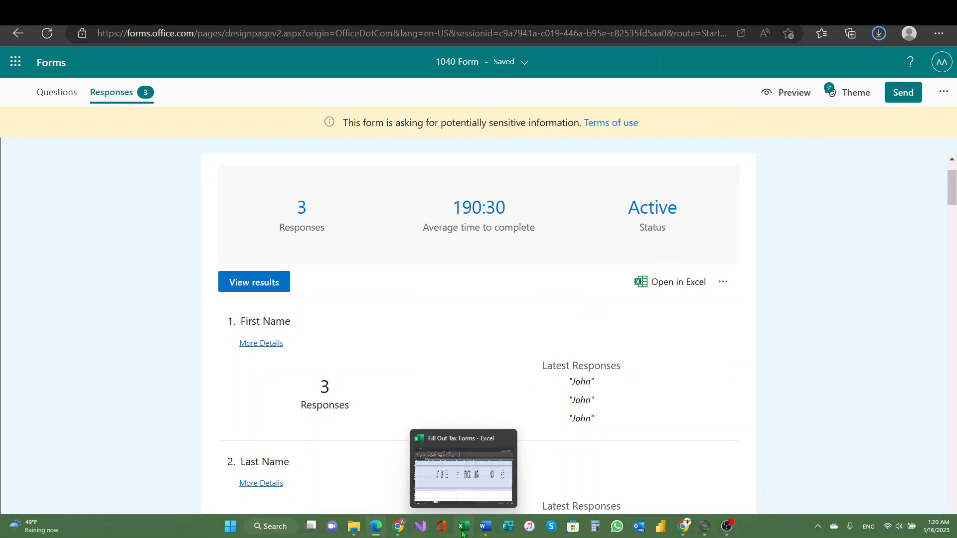
click(462, 533)
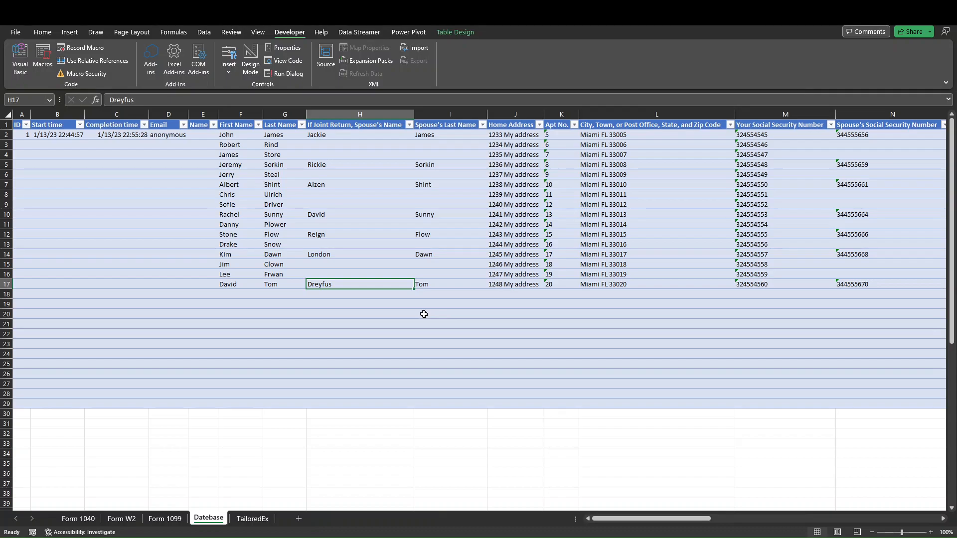
Review the blank Form 1040 sheet, then the Form W2 and Form 1099 sheets.
click(92, 519)
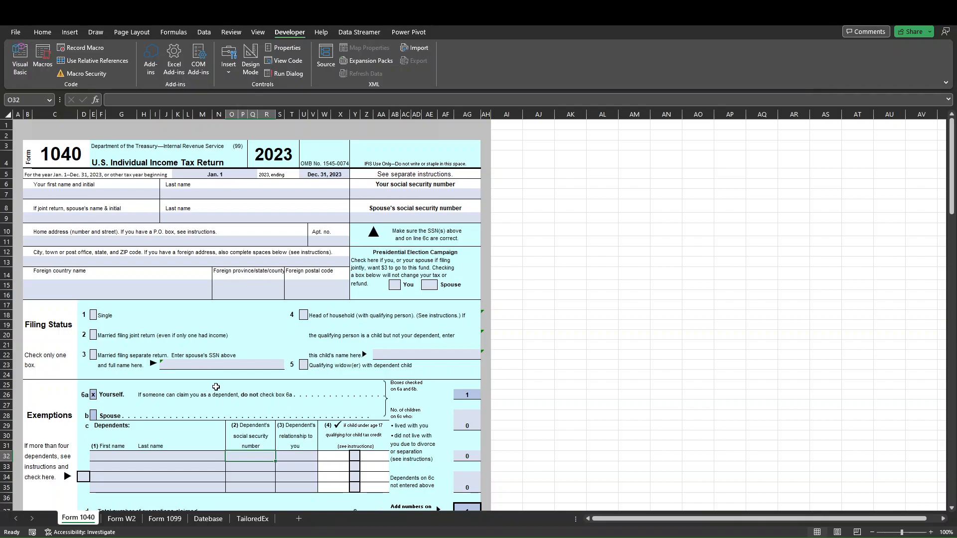
click(204, 366)
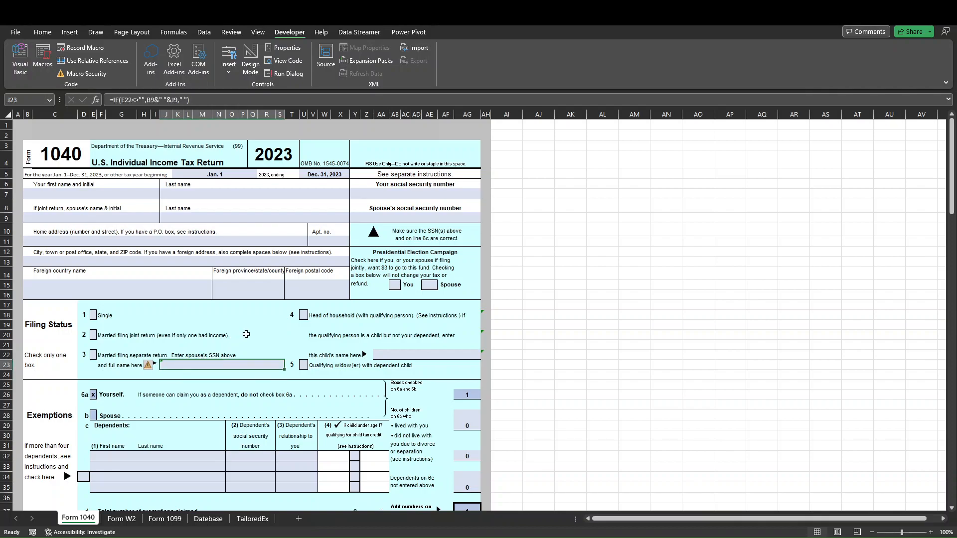
click(267, 331)
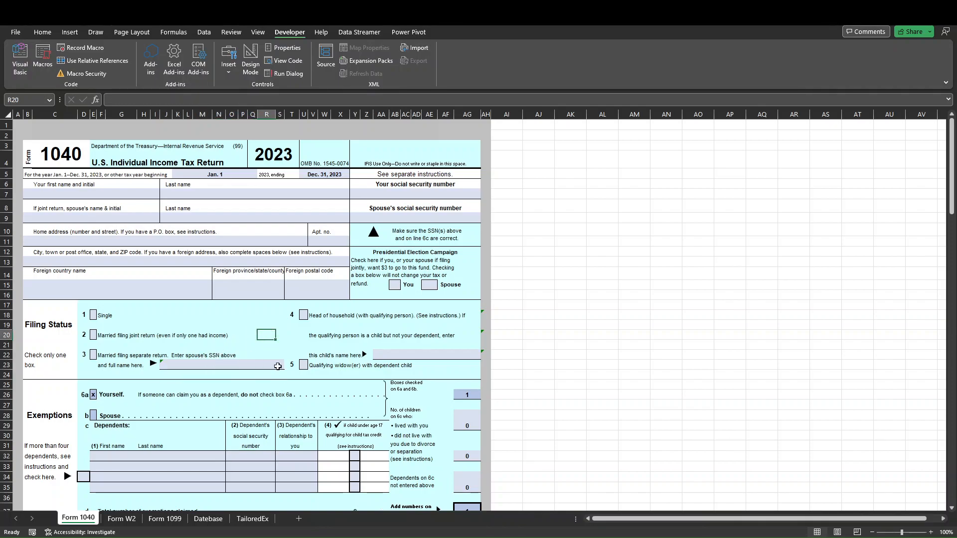
scroll(276, 368, down, 2)
scroll(276, 367, down, 1)
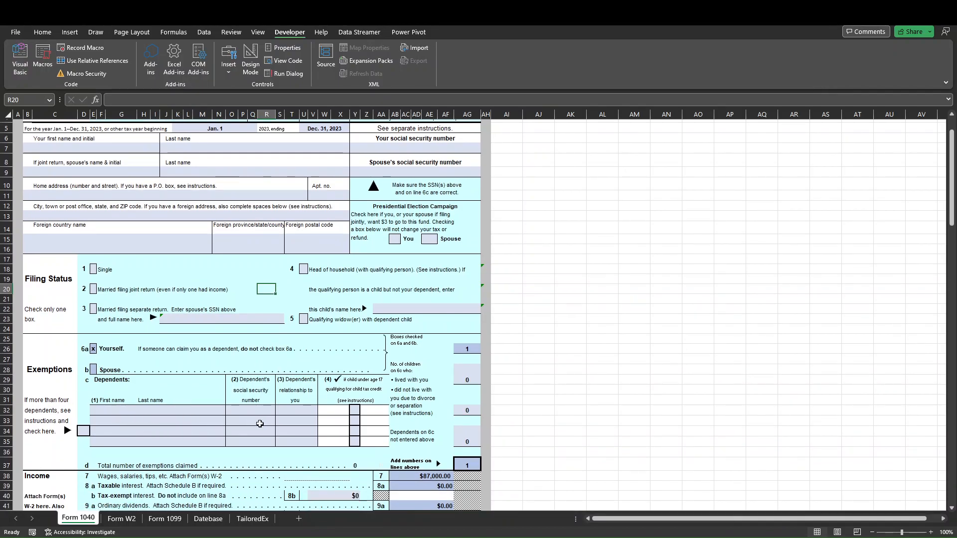
scroll(299, 362, down, 1)
scroll(419, 426, down, 3)
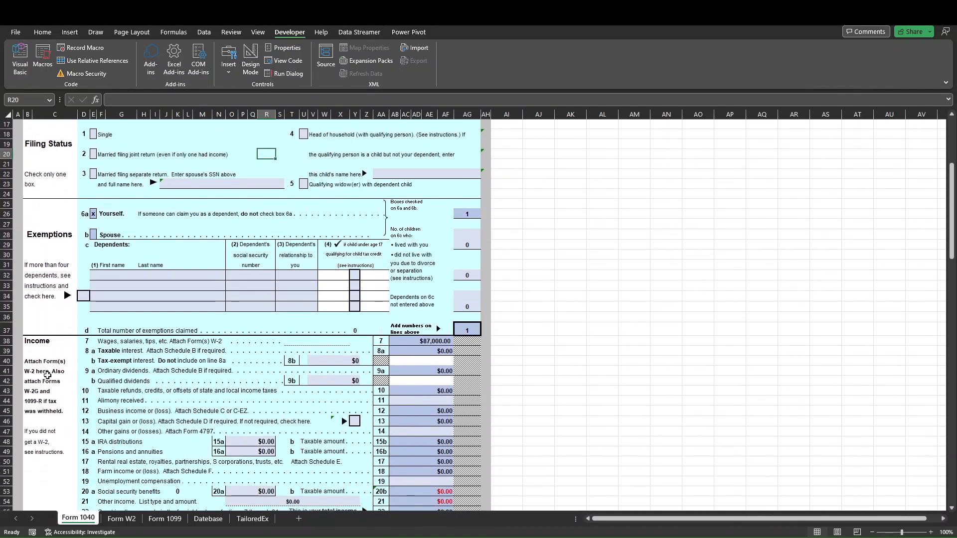
scroll(244, 418, down, 3)
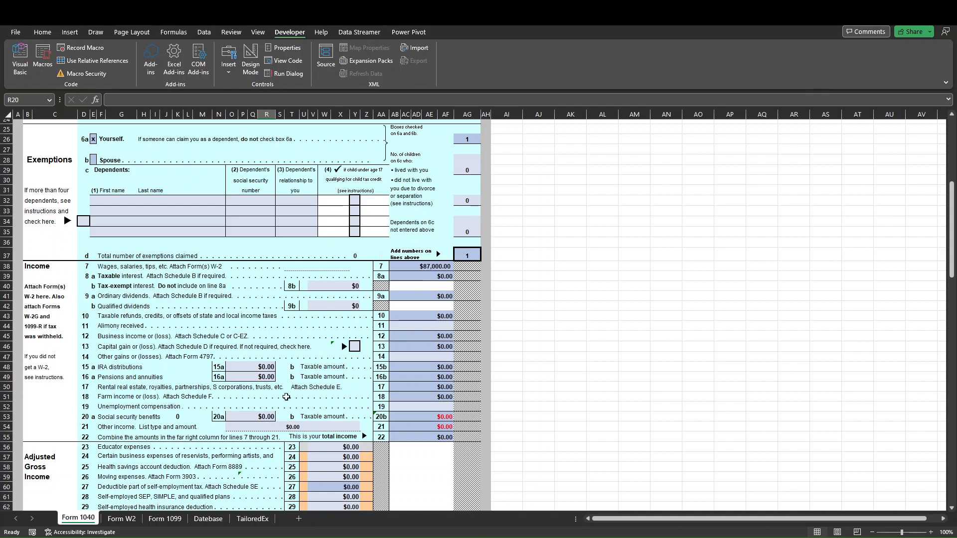
click(128, 521)
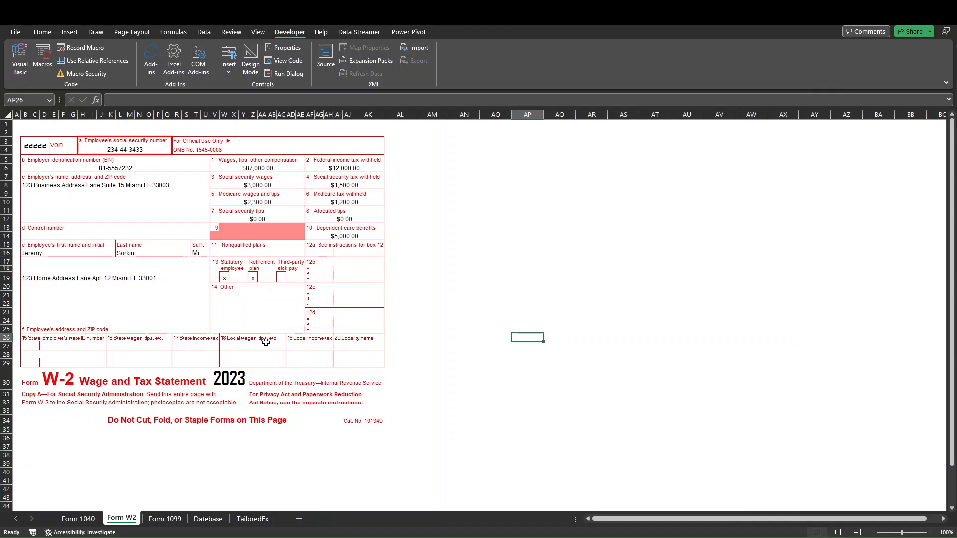
click(167, 519)
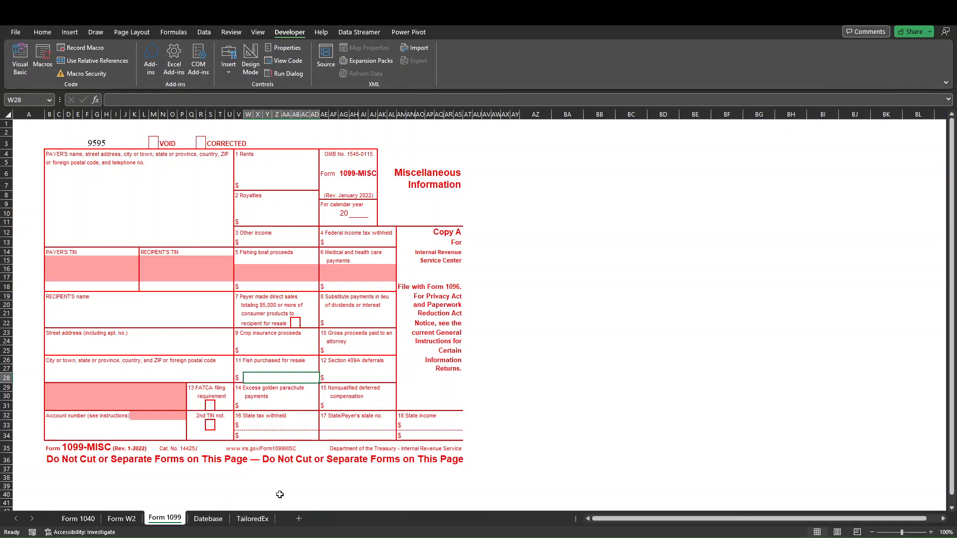
Open the Controller and import the new form responses into the database table.
key(ctrl+shift+c)
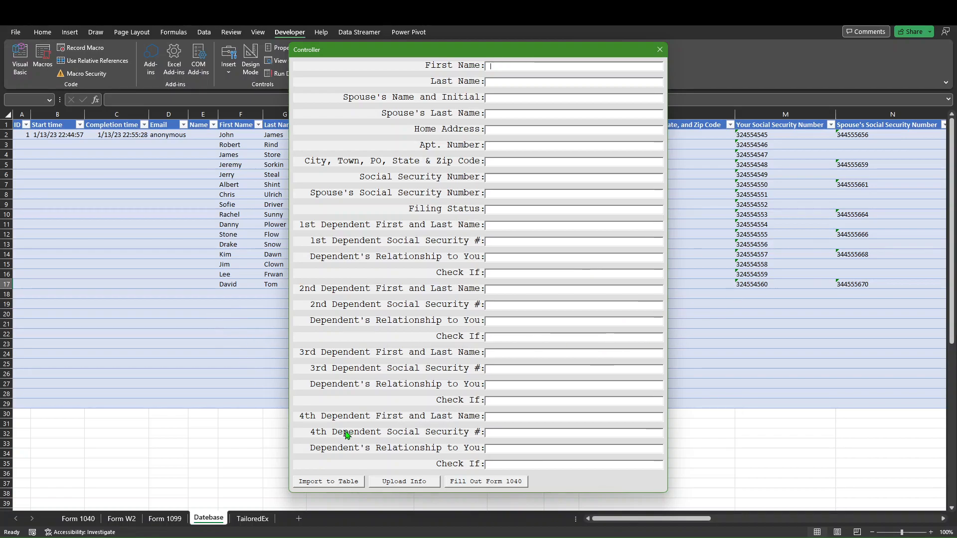
click(328, 481)
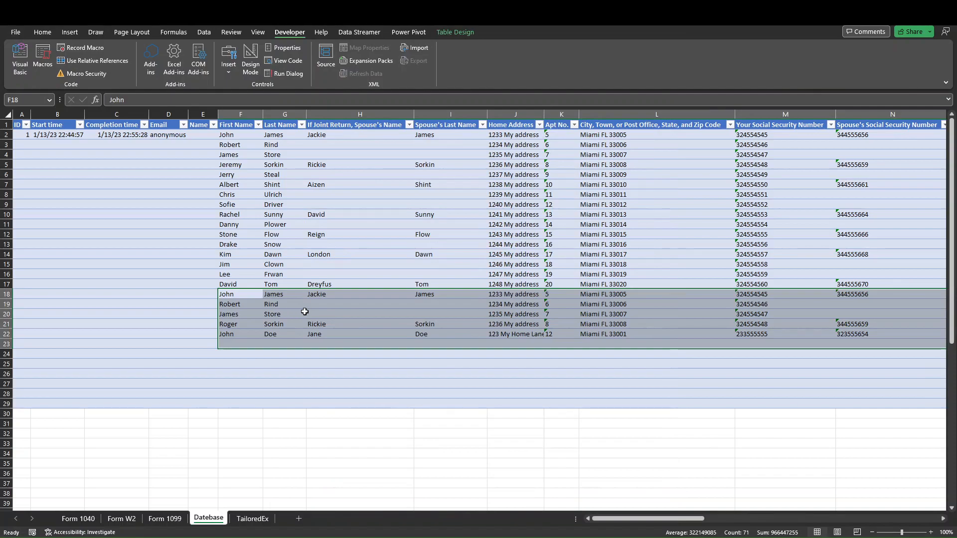
Inspect the newly imported last row across its spouse and dependent columns.
click(236, 335)
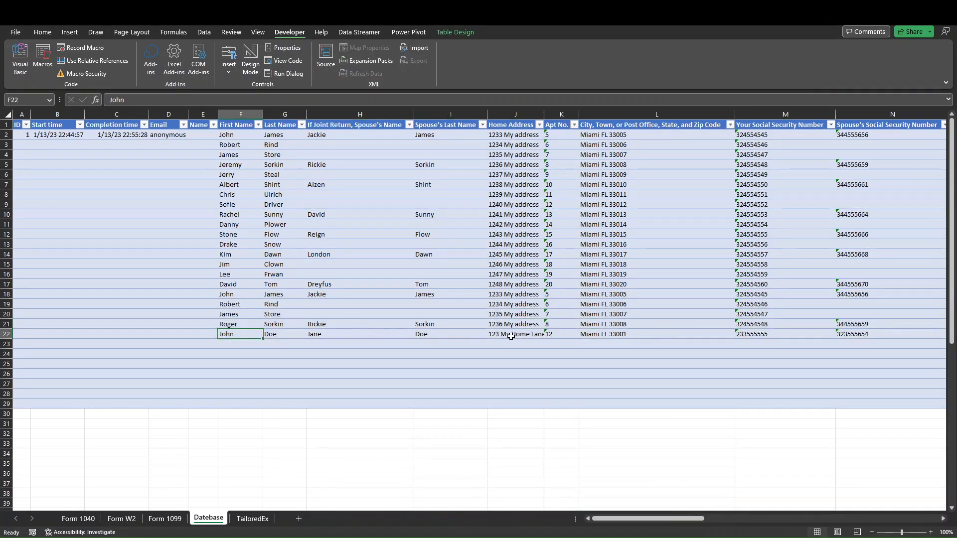
key(Right)
key(Right)
key(Right)
key(Right)
key(Right)
key(Right)
key(Right)
key(Right)
key(Right)
key(Right)
key(Right)
key(Right)
key(Right)
key(Right)
key(Right)
key(Right)
key(Right)
key(Right)
key(Right)
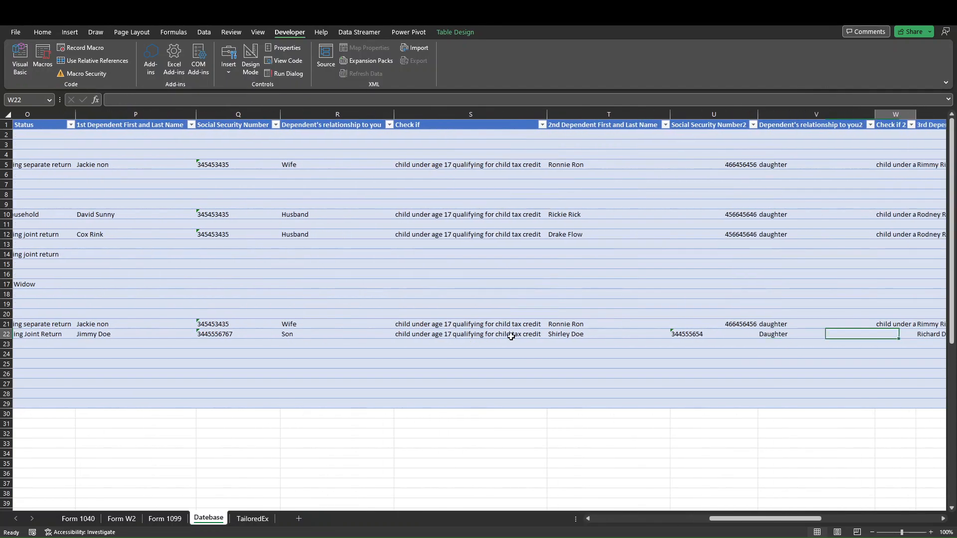
key(Right)
key(Left)
key(Left)
key(Left)
key(Left)
key(Left)
key(Left)
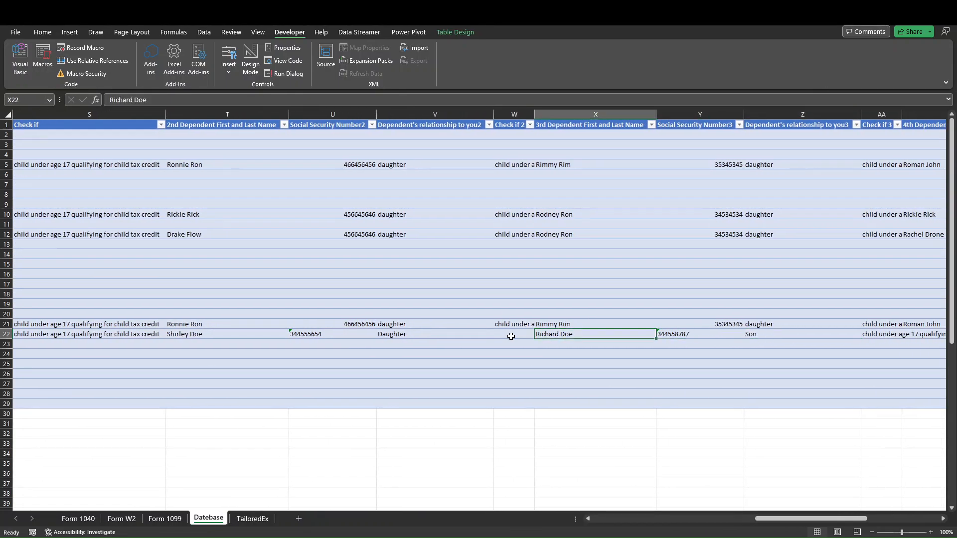
key(Left)
key(Left)
key(Left)
key(Left)
key(Left)
key(Left)
key(Left)
key(Left)
key(Left)
key(Left)
key(Left)
key(Left)
key(Left)
key(Left)
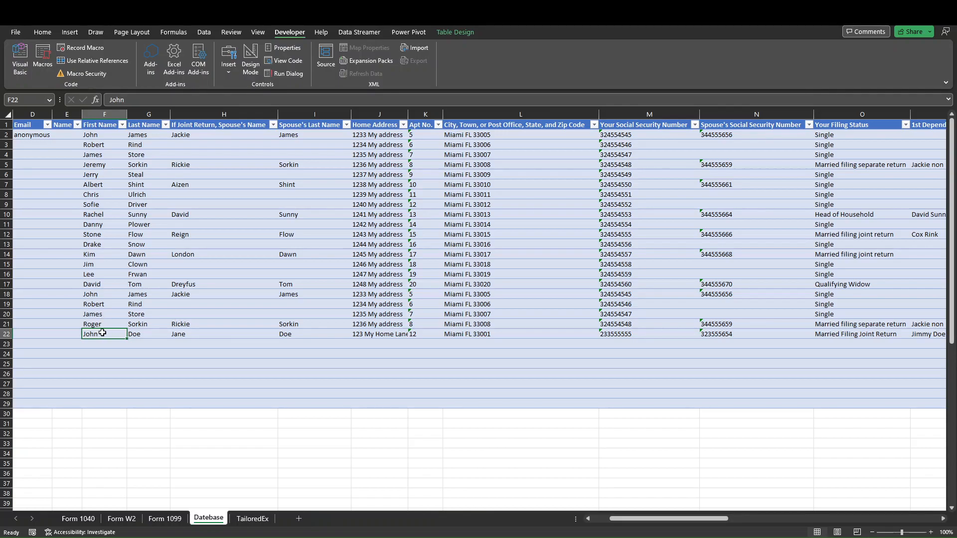
Select the last imported record's first name, open the Controller and upload its info into the fields.
click(98, 233)
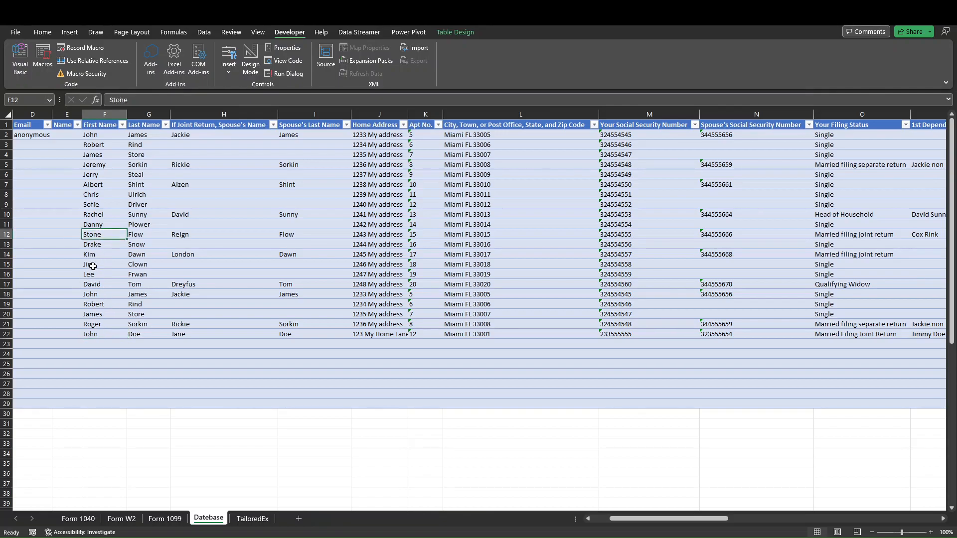
click(93, 271)
click(92, 207)
click(91, 332)
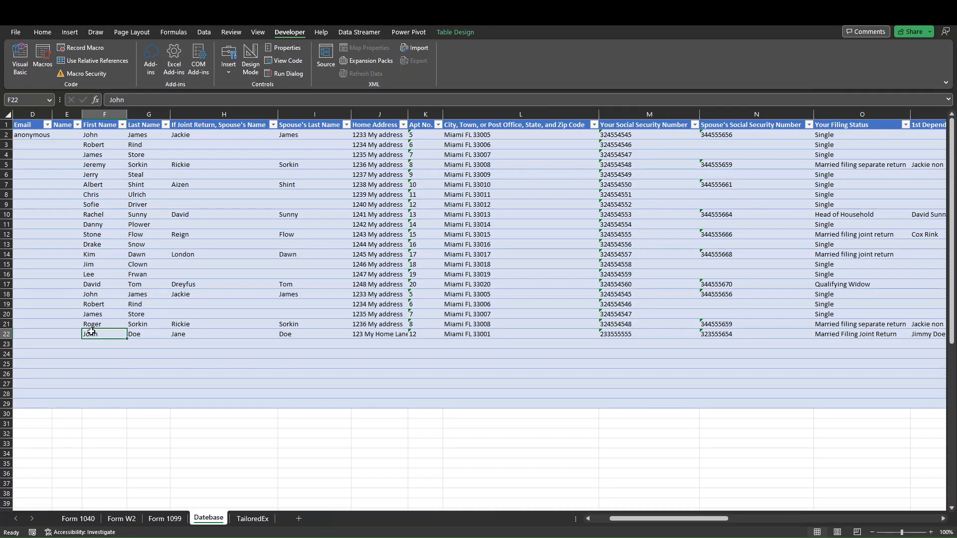
key(ctrl+shift+c)
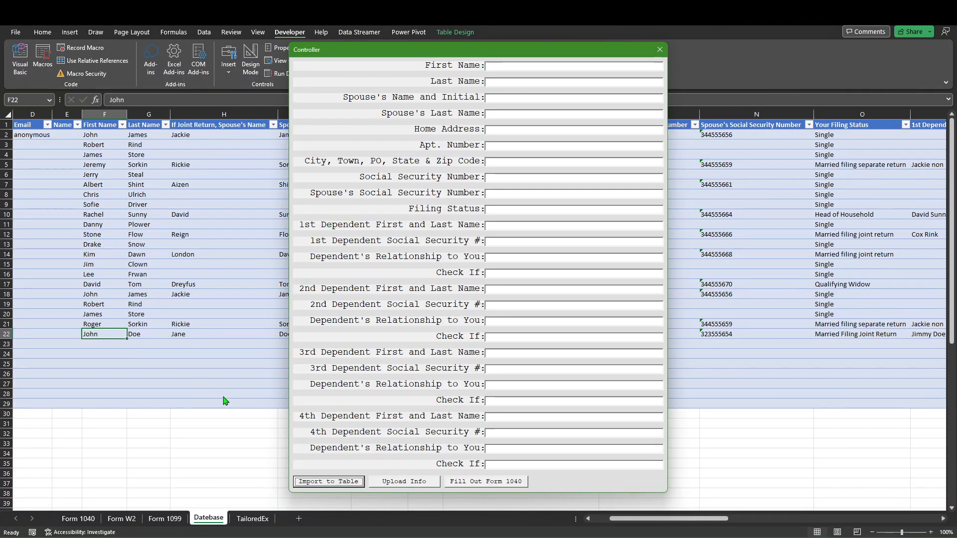
click(404, 481)
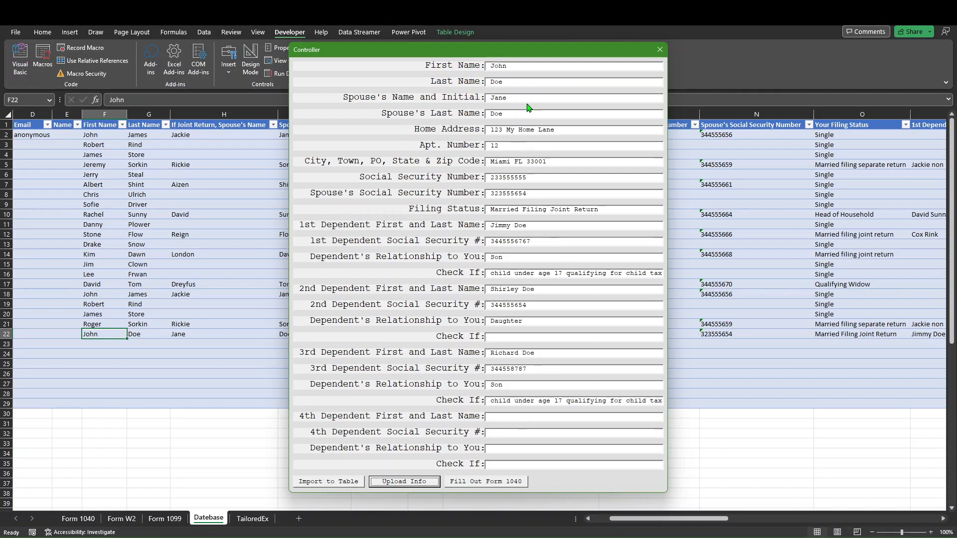
Fill out Form 1040 from the loaded record, close the Controller and check the filled form.
click(482, 482)
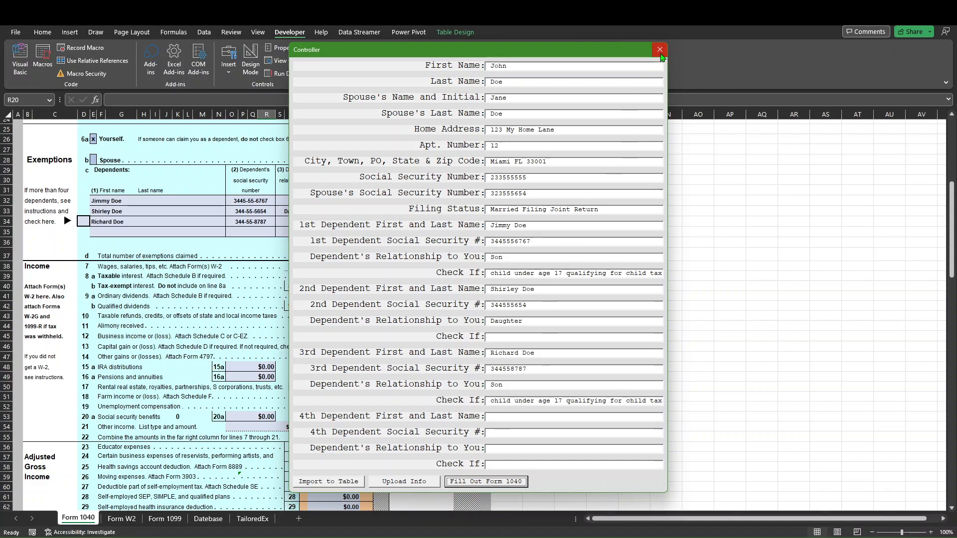
click(660, 50)
scroll(391, 290, up, 8)
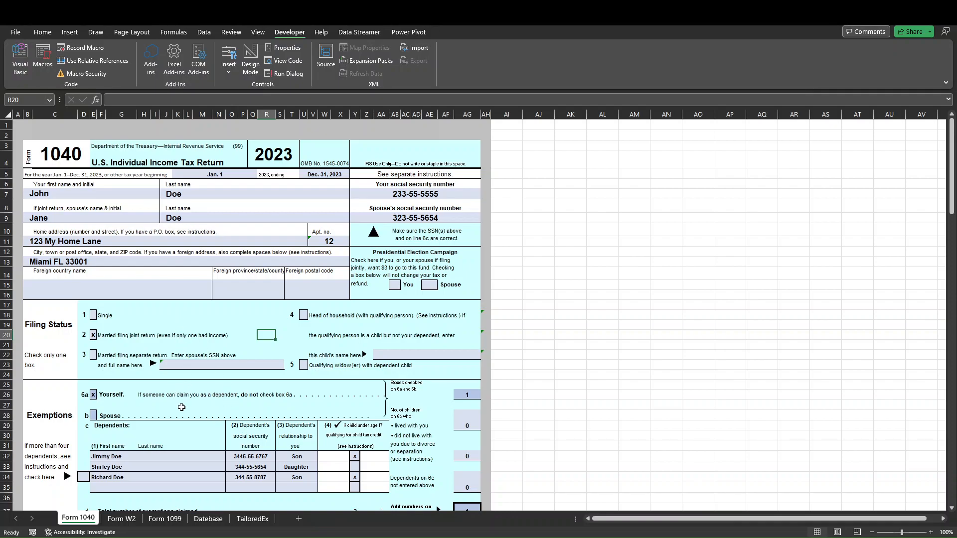
scroll(212, 423, down, 2)
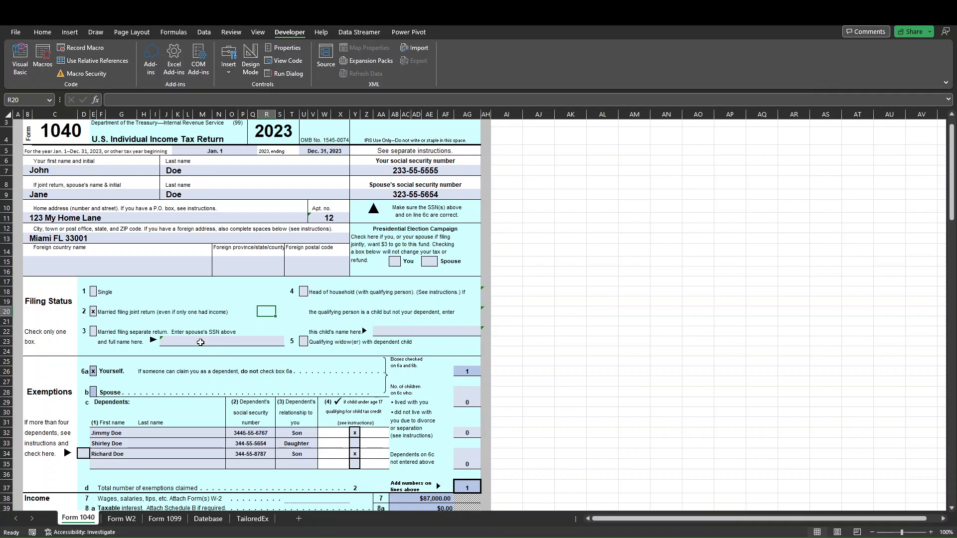
scroll(230, 331, up, 1)
click(261, 323)
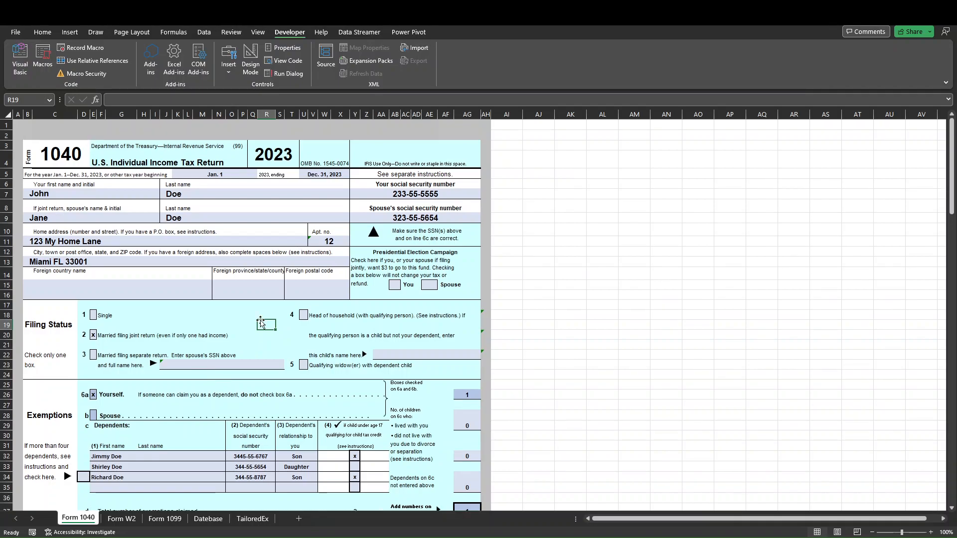
scroll(259, 411, down, 4)
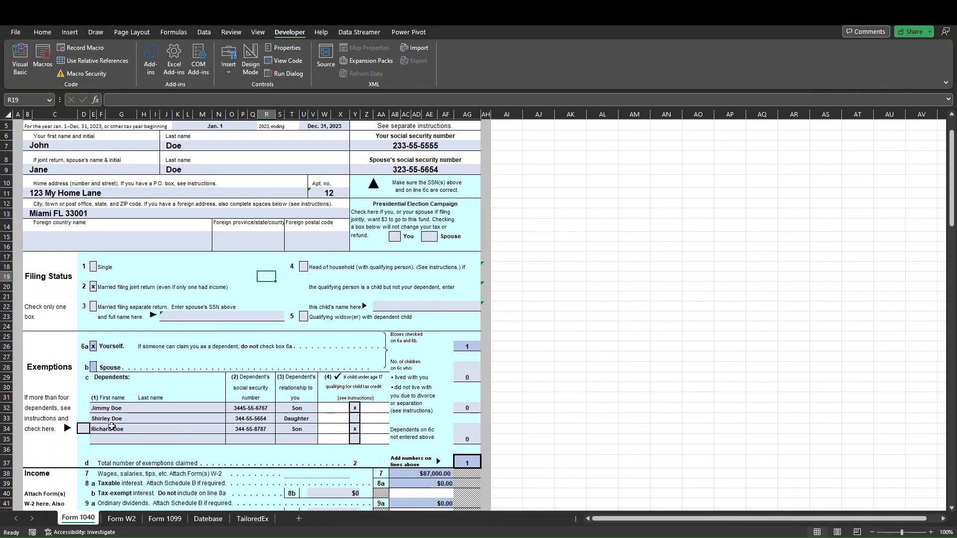
scroll(249, 394, down, 3)
scroll(256, 356, up, 3)
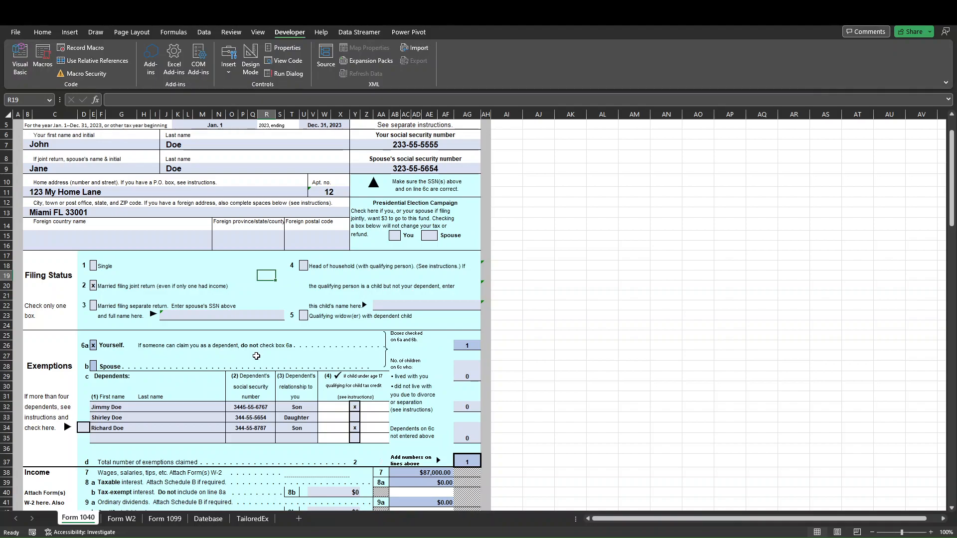
Switch through the sheets to the TailoredEx sheet.
key(ctrl+Page_Down)
key(ctrl+Page_Down)
key(ctrl+Page_Down)
key(ctrl+Page_Down)
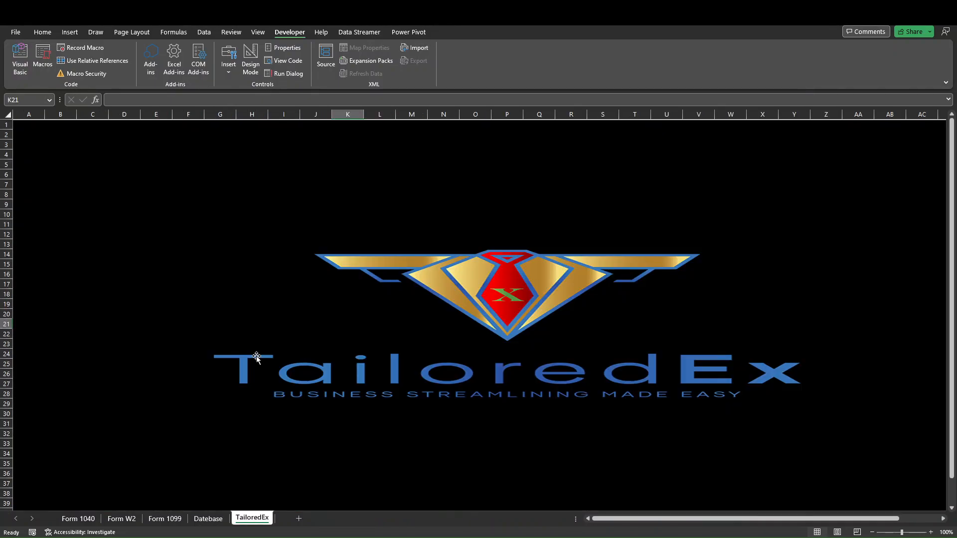